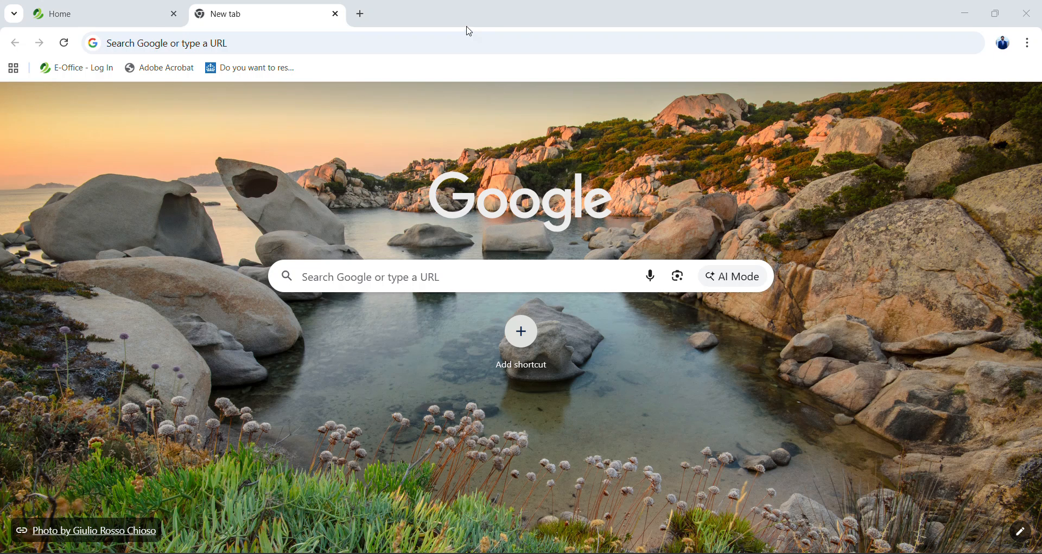
# Step: Preview the queued document on annual medical examination of BS-17 officers in eOffice, examine its reference number, date and subject, and close it
pyautogui.click(113, 25)
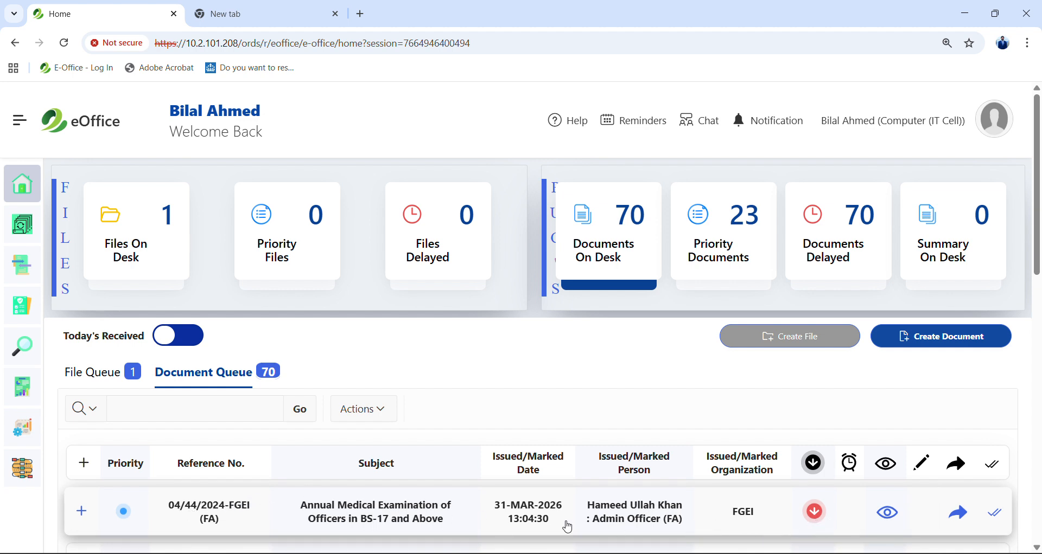
pyautogui.click(888, 520)
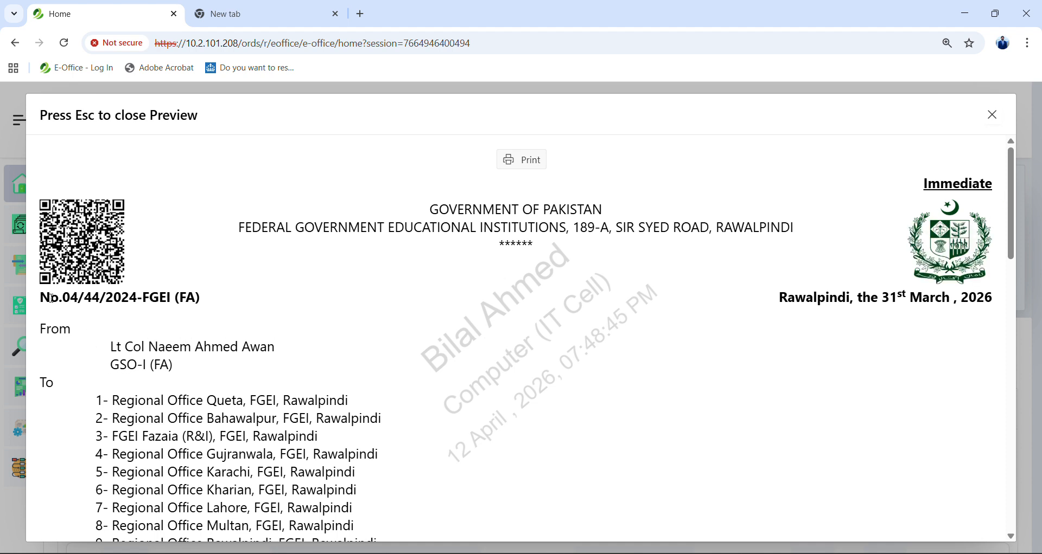
pyautogui.moveTo(42, 297); pyautogui.dragTo(206, 304)
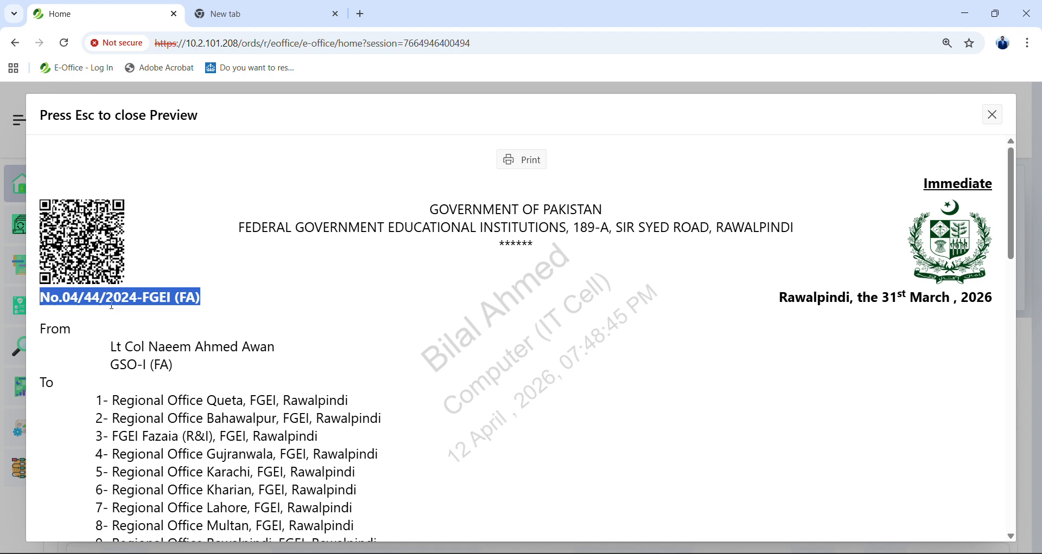
pyautogui.doubleClick(43, 297)
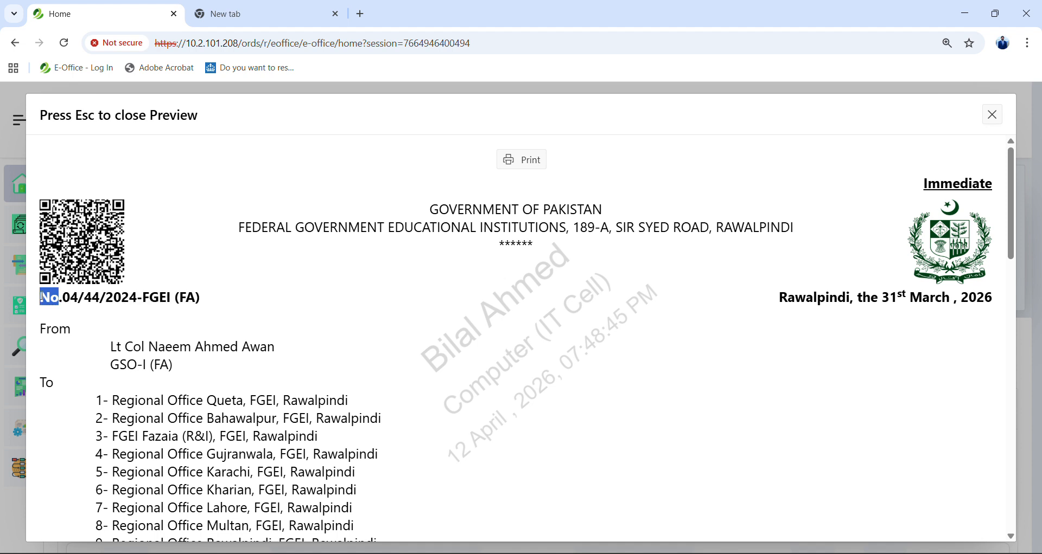
pyautogui.moveTo(780, 298); pyautogui.dragTo(995, 298)
pyautogui.click(1003, 299)
pyautogui.moveTo(1013, 182); pyautogui.dragTo(1014, 210)
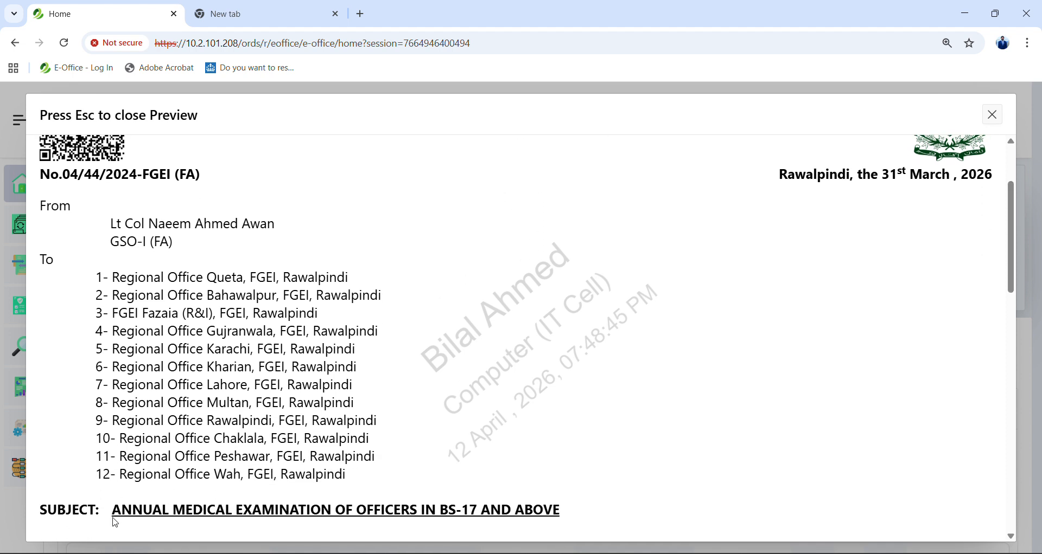
pyautogui.moveTo(1012, 247); pyautogui.dragTo(1013, 213)
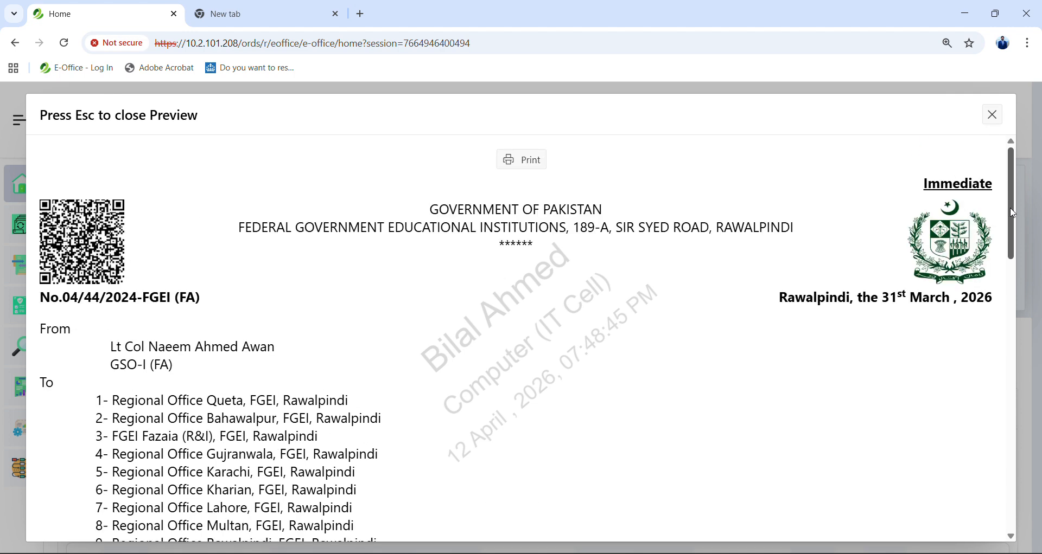
pyautogui.click(993, 116)
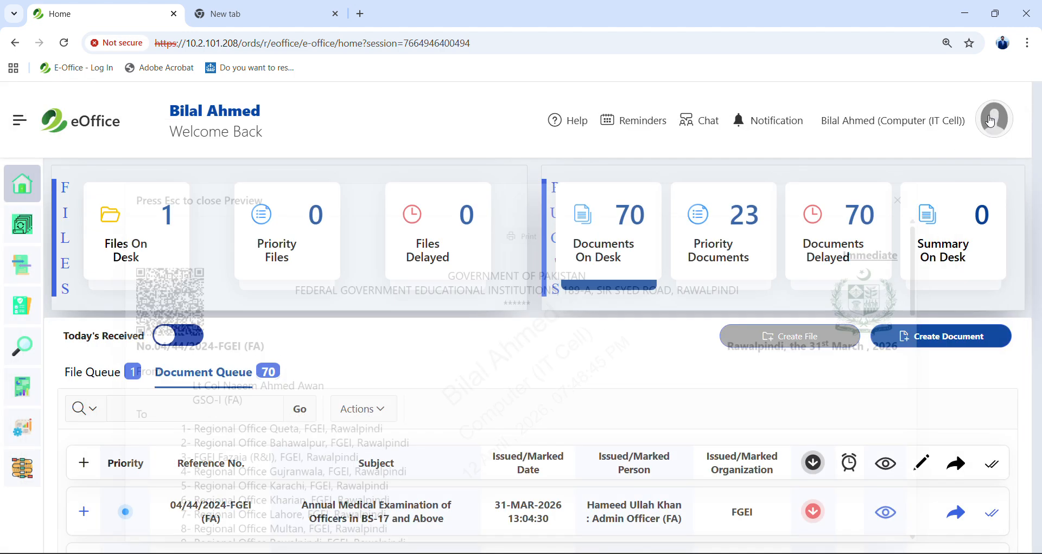
# Step: Open the file information for "Procurement of IT equipment" from the file queue and display its DFA list
pyautogui.click(94, 374)
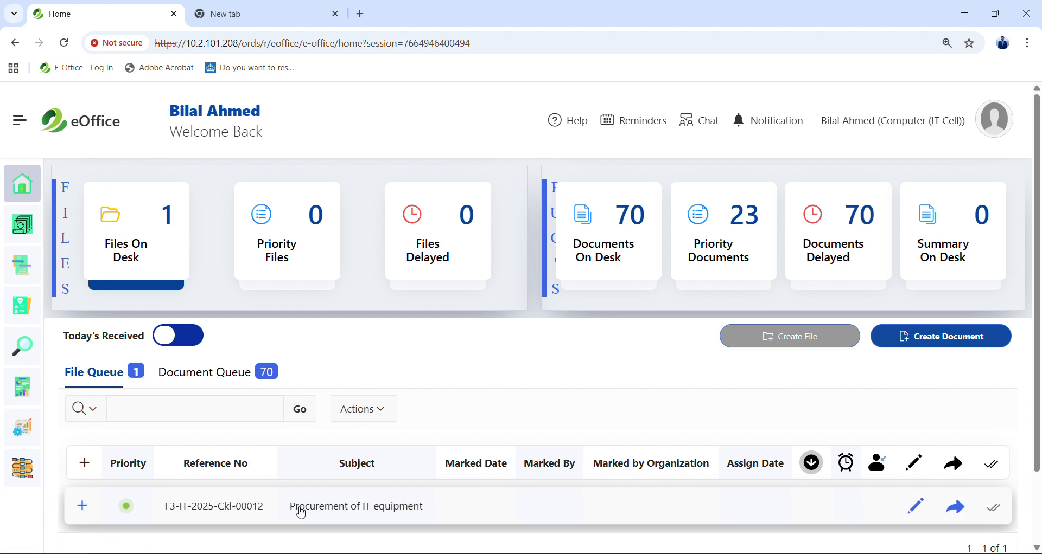
pyautogui.click(83, 509)
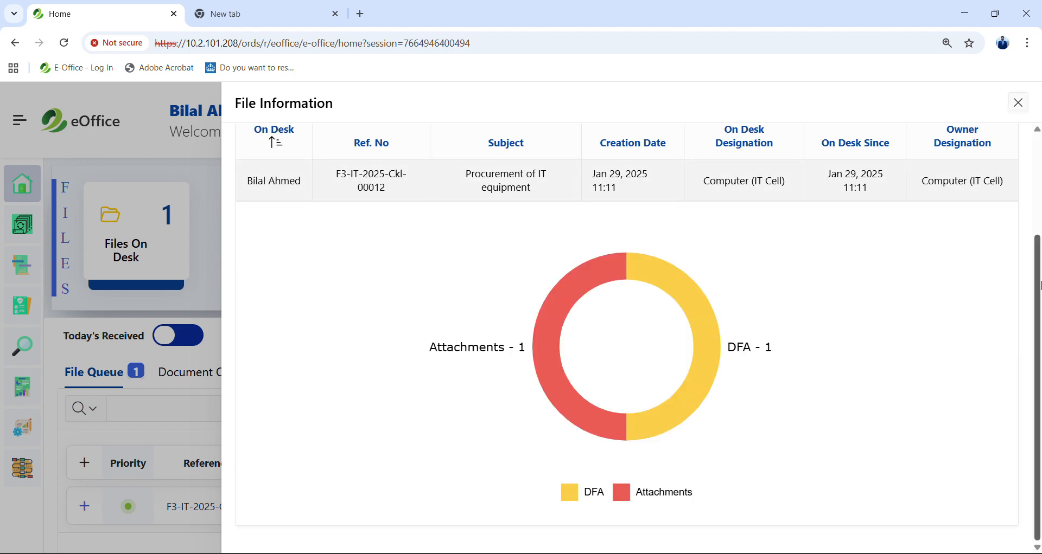
pyautogui.scroll(3, 1039, 286)
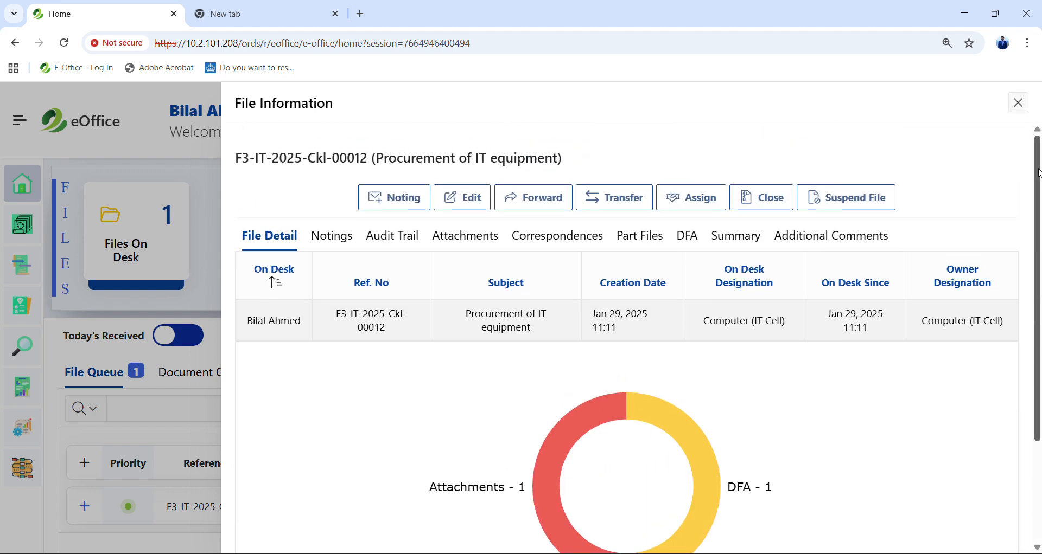
pyautogui.click(689, 242)
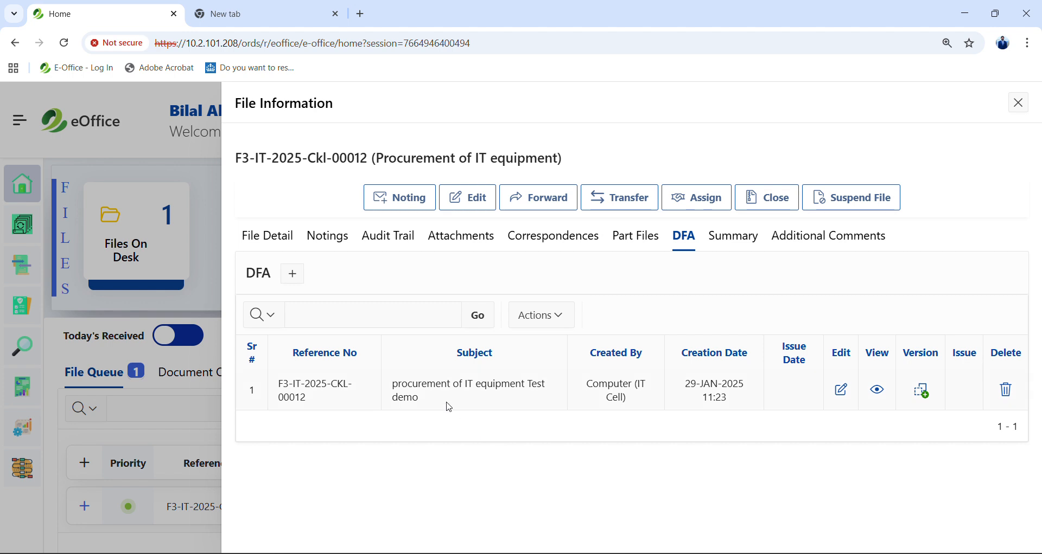
# Step: Start a new DFA for the file and expand its DFA Information section at the empty subject field
pyautogui.click(293, 274)
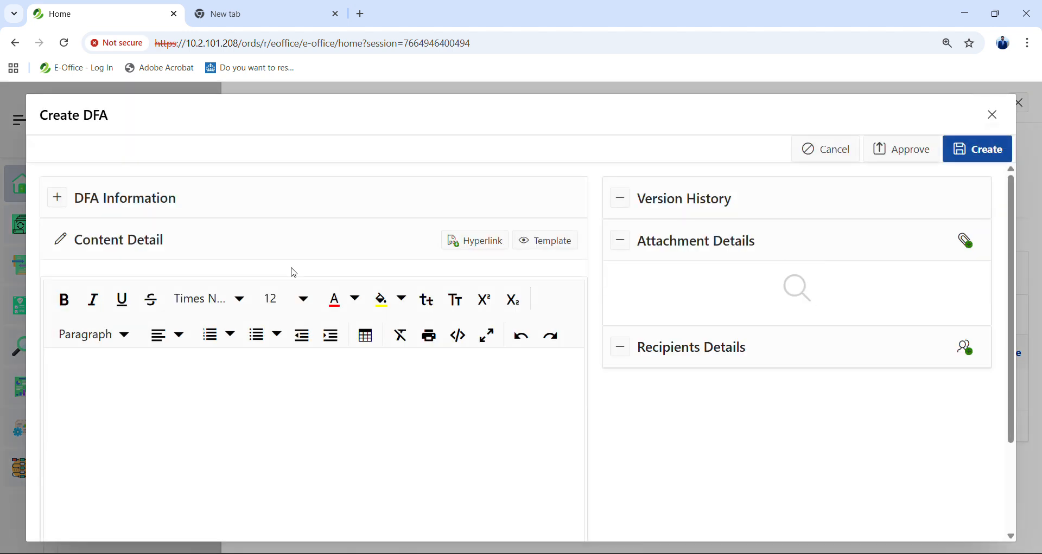
pyautogui.click(58, 198)
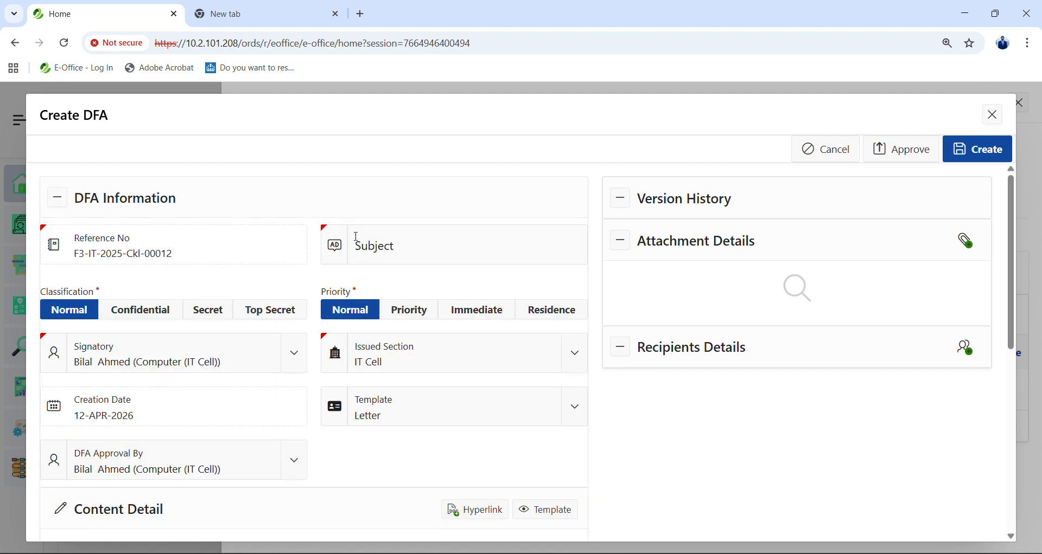
pyautogui.click(357, 239)
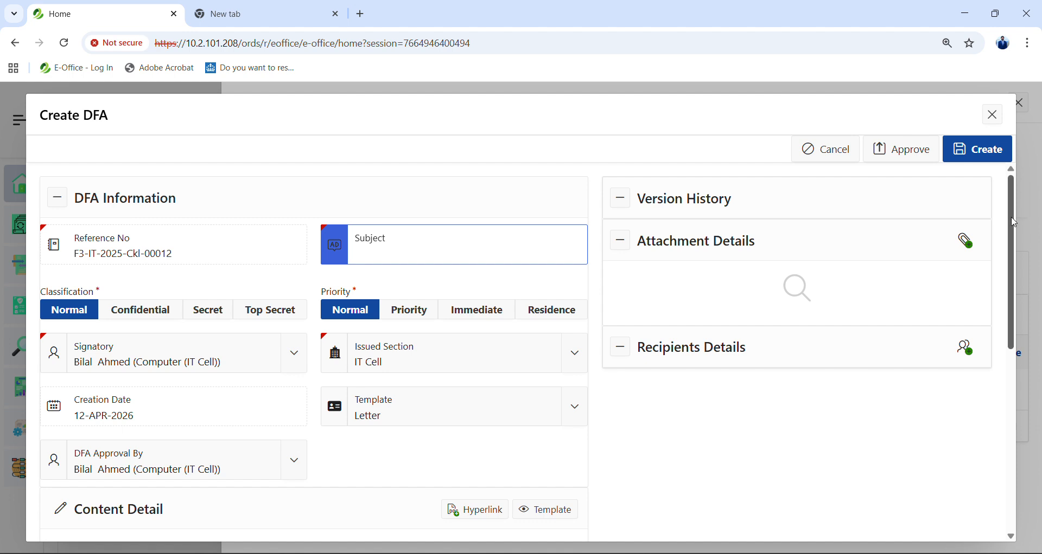
# Step: Write the DFA content "With reference to your office letter No . ____ Dated: ____" with blank lines for both values, followed by filler characters
pyautogui.moveTo(1011, 218); pyautogui.dragTo(1008, 405)
pyautogui.click(332, 321)
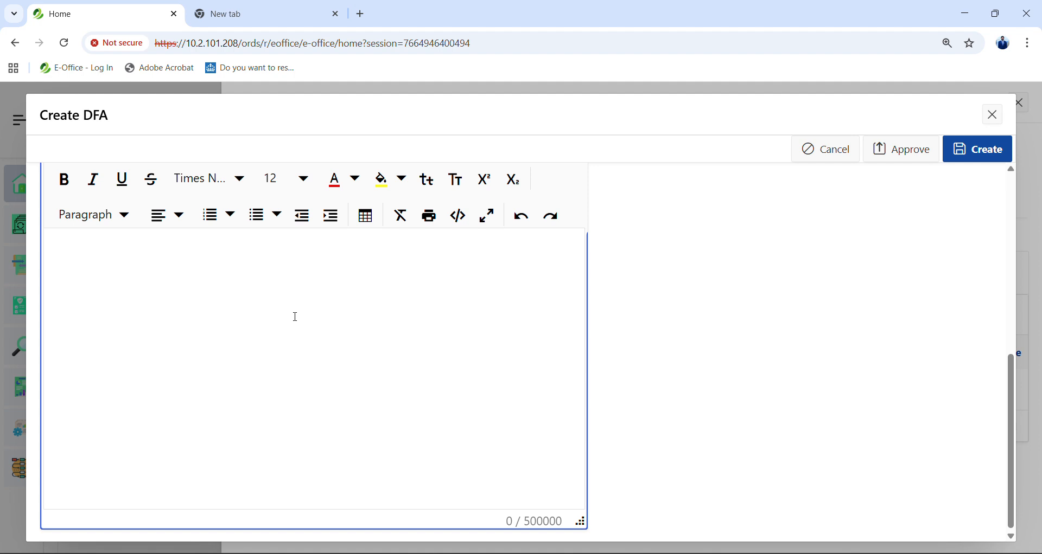
pyautogui.write('K')
pyautogui.press('BackSpace')
pyautogui.write('With reference ')
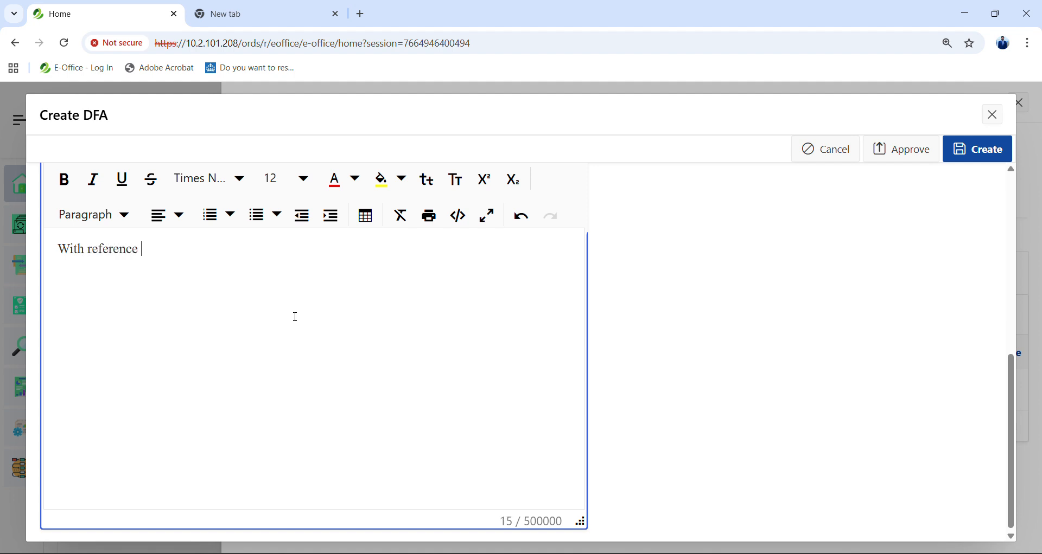
pyautogui.write('to your office letter No .')
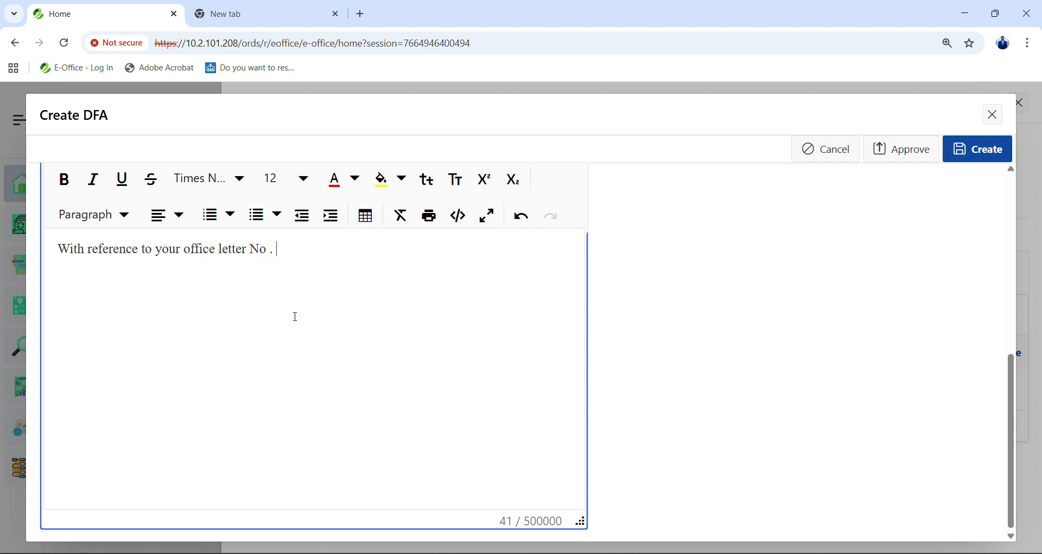
pyautogui.write(' _____________________ Dated')
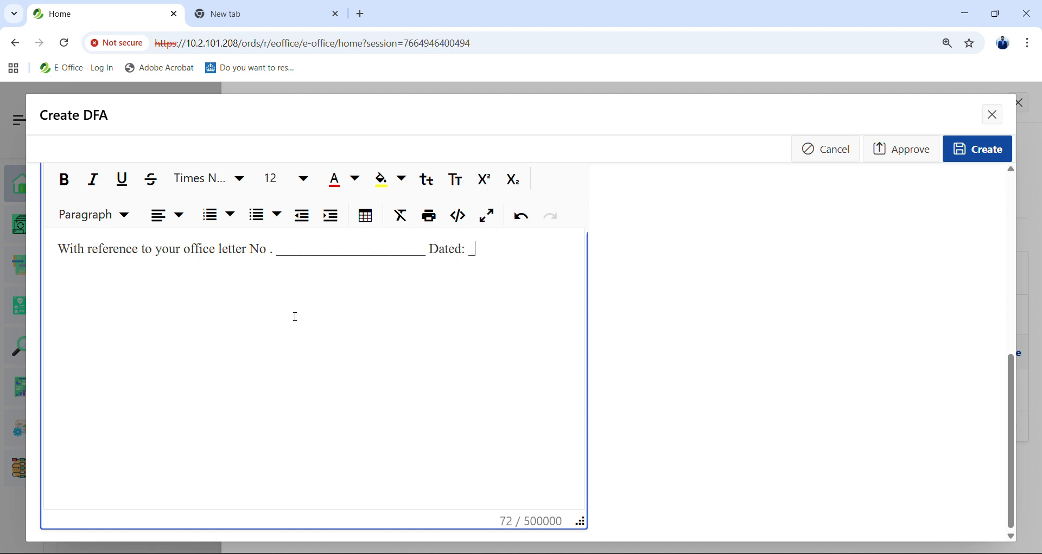
pyautogui.write(': _____________ fasdkjfsadsdfks')
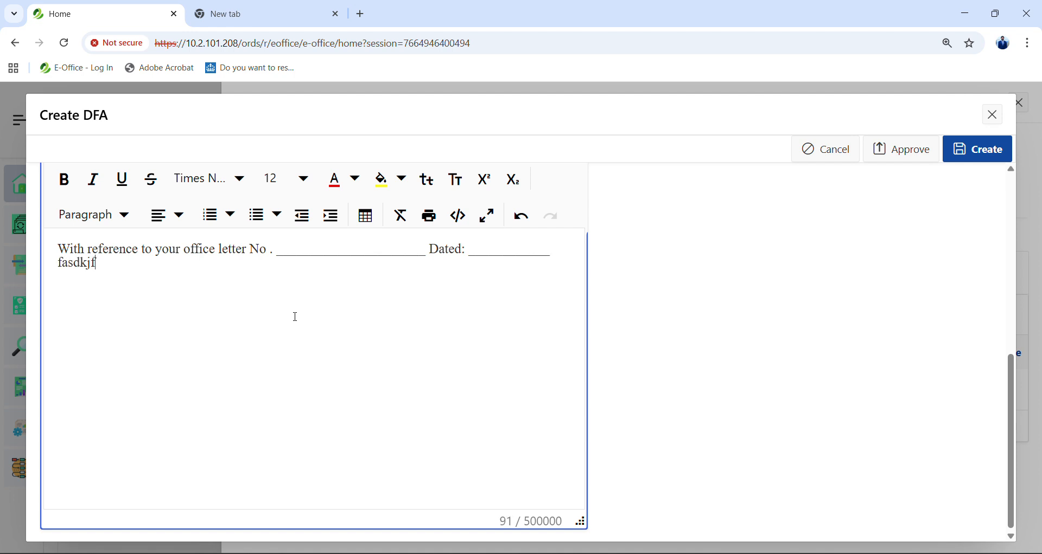
# Step: Delete the filler characters after the date blank in the DFA content
pyautogui.press('BackSpace')
pyautogui.press('BackSpace')
pyautogui.press('BackSpace')
pyautogui.press('BackSpace')
pyautogui.press('BackSpace')
pyautogui.press('BackSpace')
pyautogui.press('BackSpace')
pyautogui.press('BackSpace')
pyautogui.press('BackSpace')
pyautogui.press('BackSpace')
pyautogui.press('BackSpace')
pyautogui.press('BackSpace')
pyautogui.press('BackSpace')
pyautogui.press('BackSpace')
pyautogui.press('BackSpace')
pyautogui.press('BackSpace')
pyautogui.moveTo(1014, 419); pyautogui.dragTo(1030, 236)
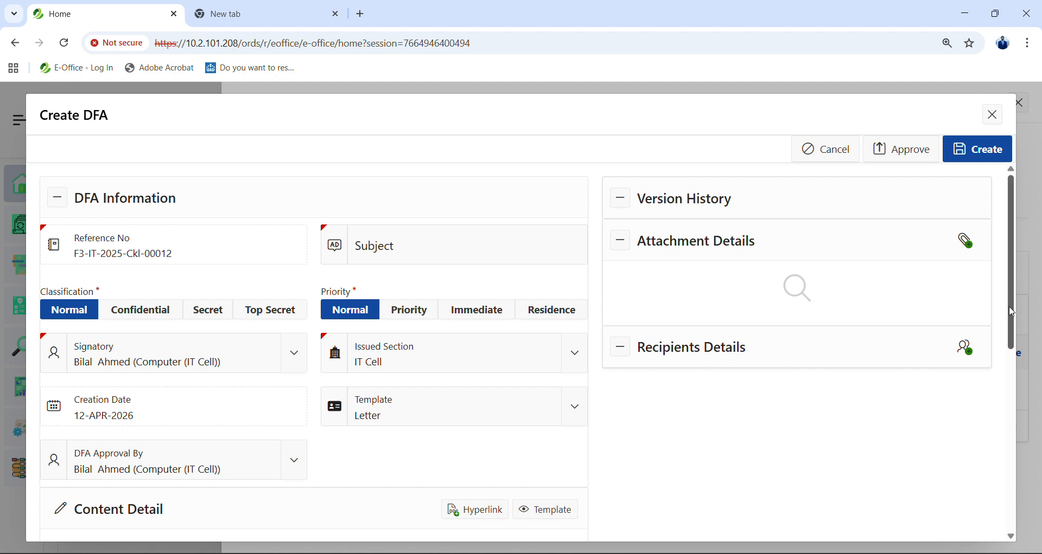
pyautogui.moveTo(1013, 313); pyautogui.dragTo(1012, 393)
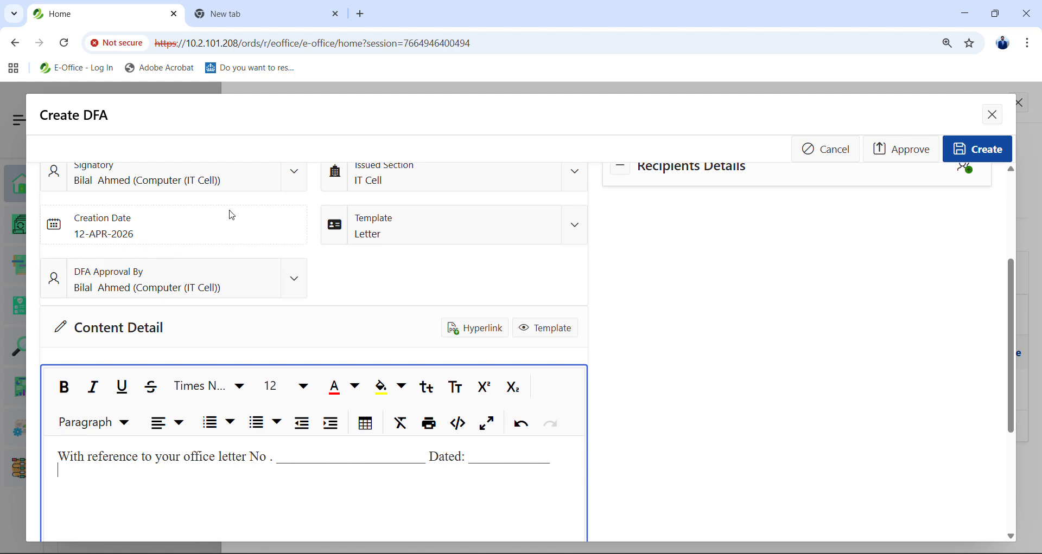
pyautogui.click(91, 468)
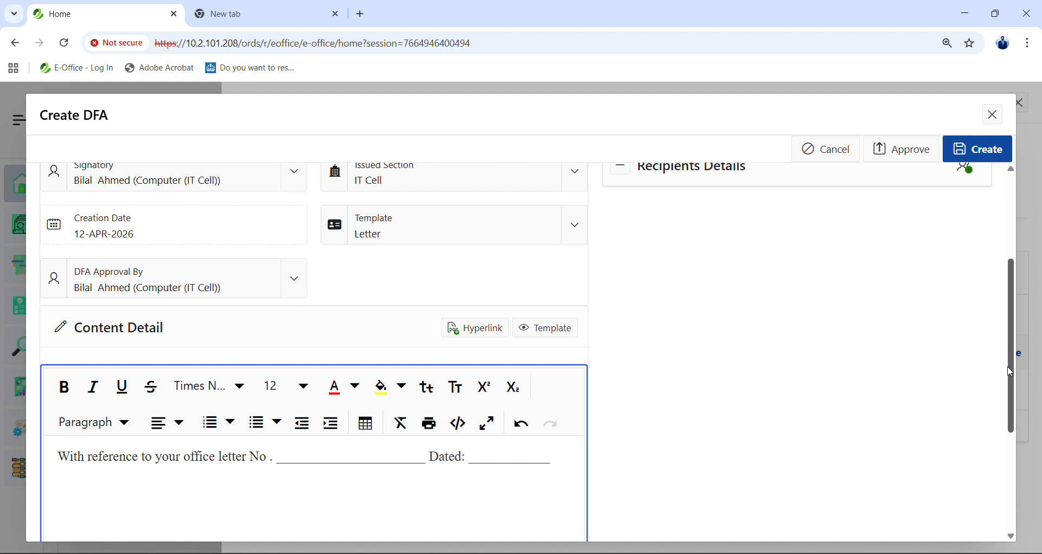
pyautogui.moveTo(1010, 373); pyautogui.dragTo(1009, 287)
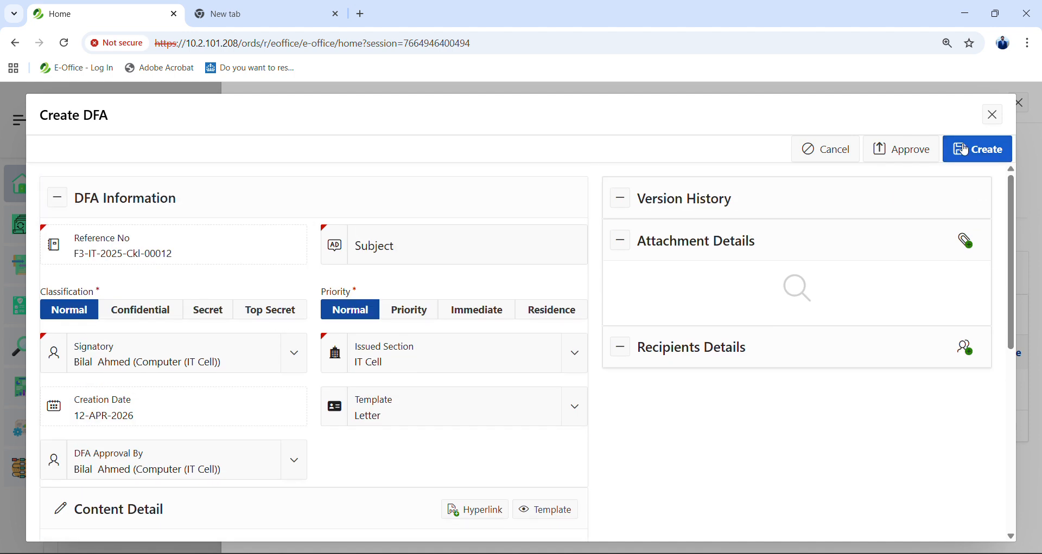